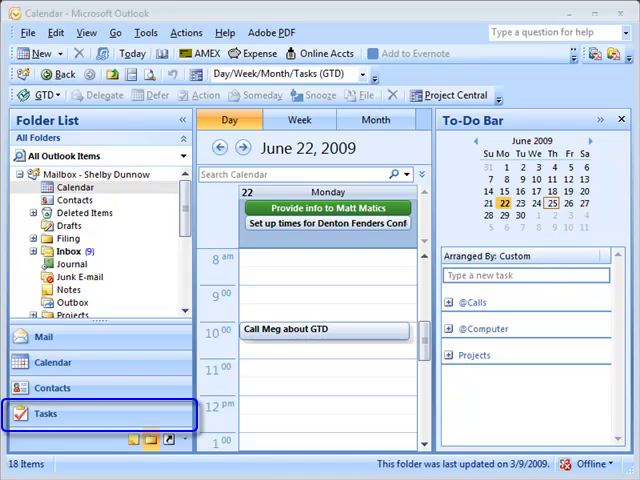
- Show the Tasks folder from the Navigation Pane's task lists
{"action": "left_click", "coordinate": [50, 414]}
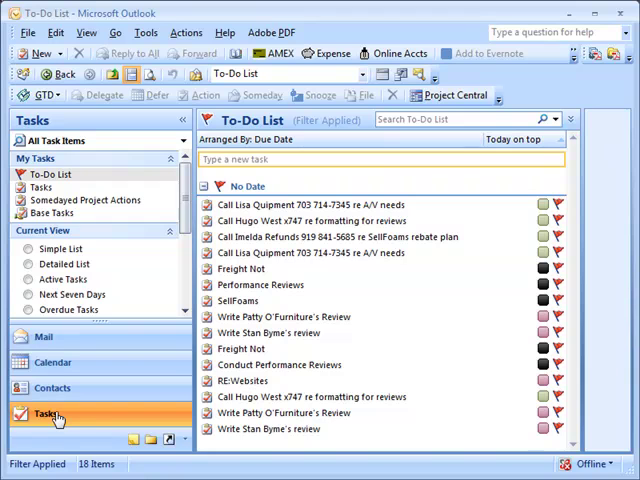
{"action": "left_click", "coordinate": [42, 187]}
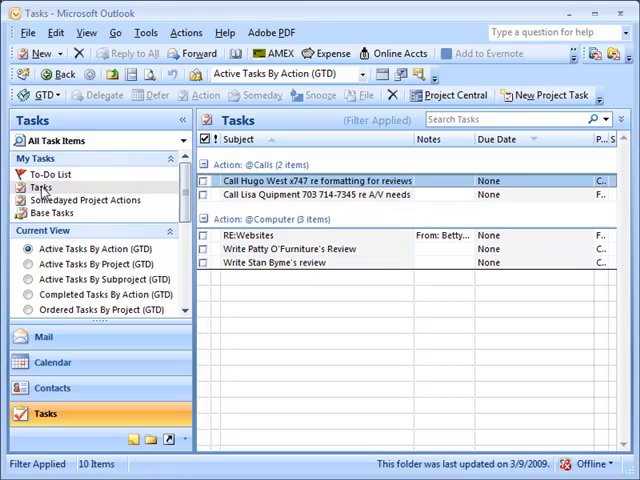
- Show the full folder list, browse Calendar and Inbox, then return to Tasks
{"action": "left_click", "coordinate": [152, 441]}
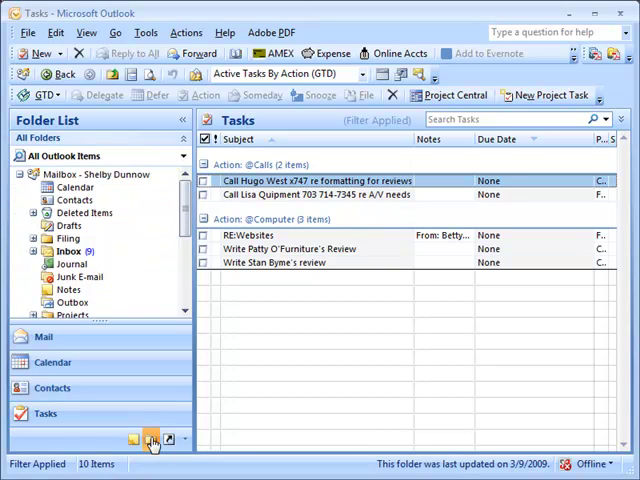
{"action": "left_click", "coordinate": [74, 187]}
{"action": "left_click", "coordinate": [68, 251]}
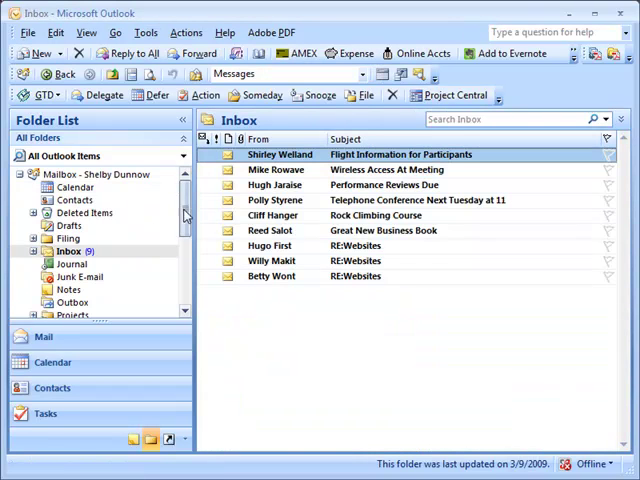
{"action": "left_click_drag", "start_coordinate": [190, 213], "coordinate": [184, 260]}
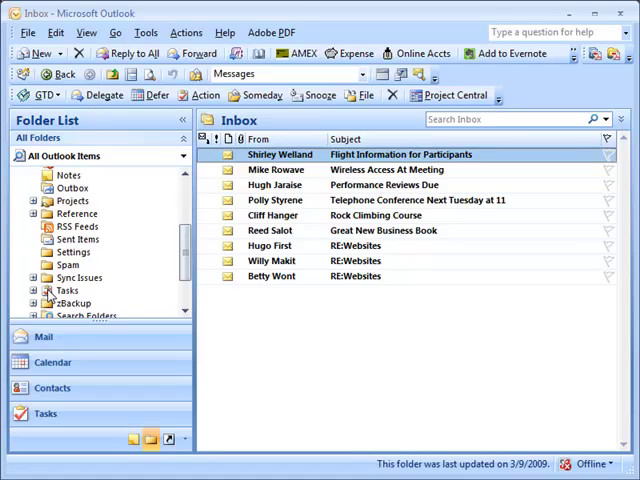
{"action": "left_click", "coordinate": [66, 290]}
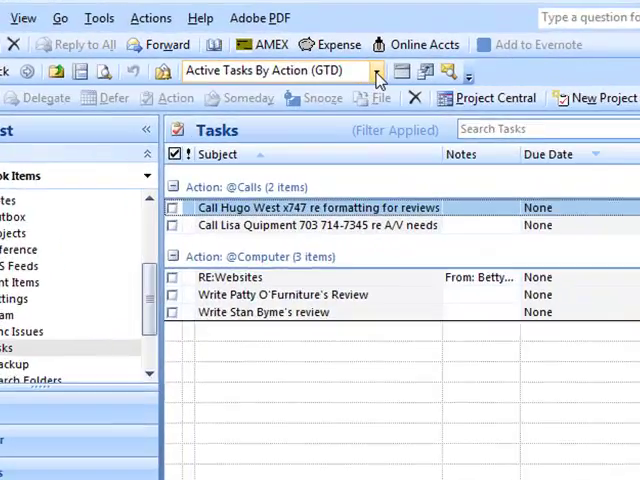
{"action": "left_click", "coordinate": [362, 74]}
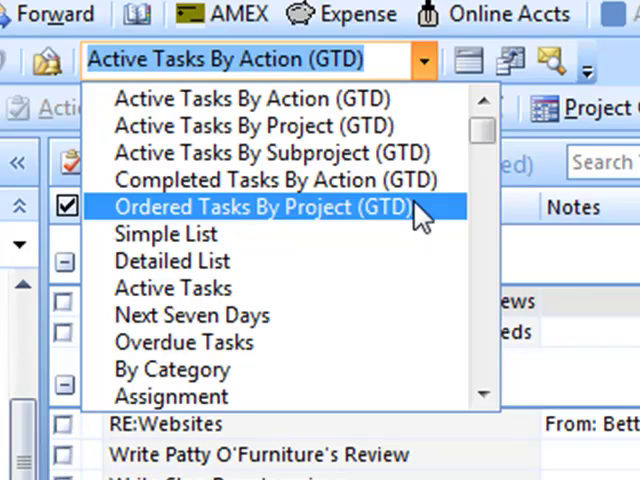
{"action": "left_click", "coordinate": [240, 369]}
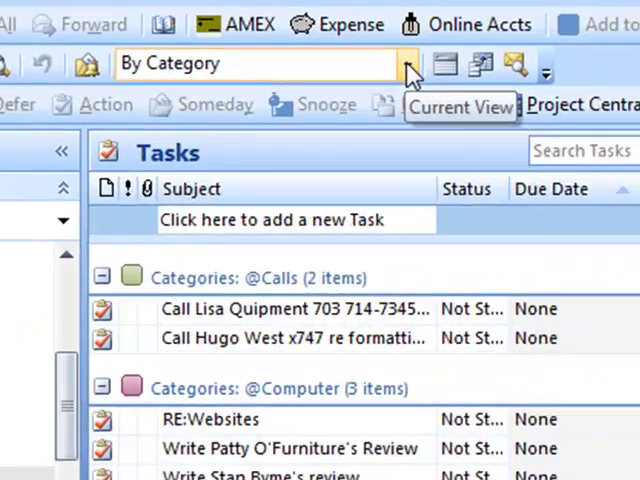
{"action": "left_click", "coordinate": [362, 75]}
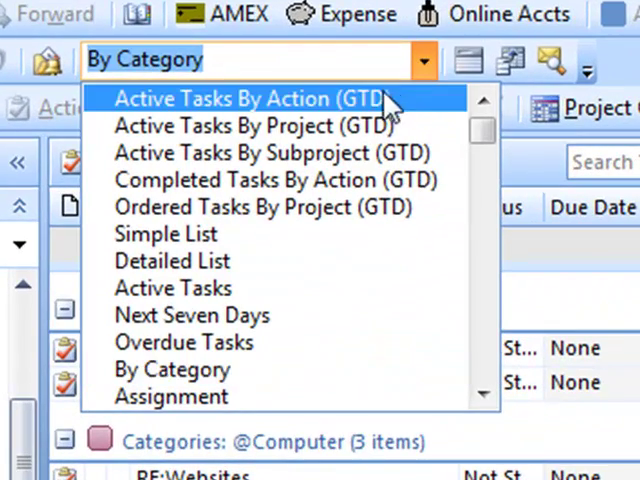
{"action": "left_click", "coordinate": [382, 103]}
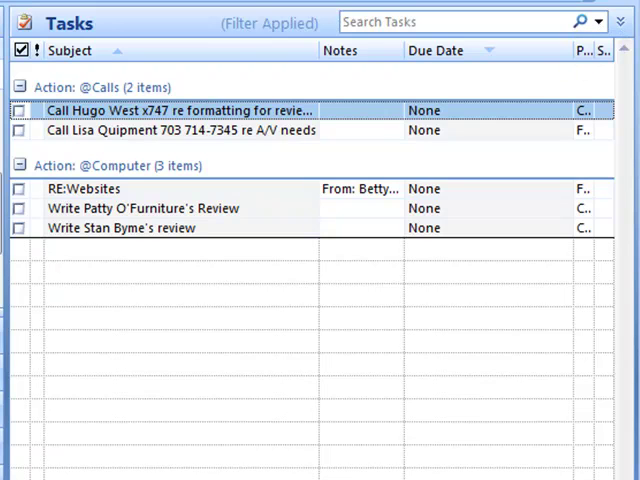
- Widen the Project column and narrow the Subject and Notes columns
{"action": "left_click_drag", "start_coordinate": [572, 52], "coordinate": [495, 57]}
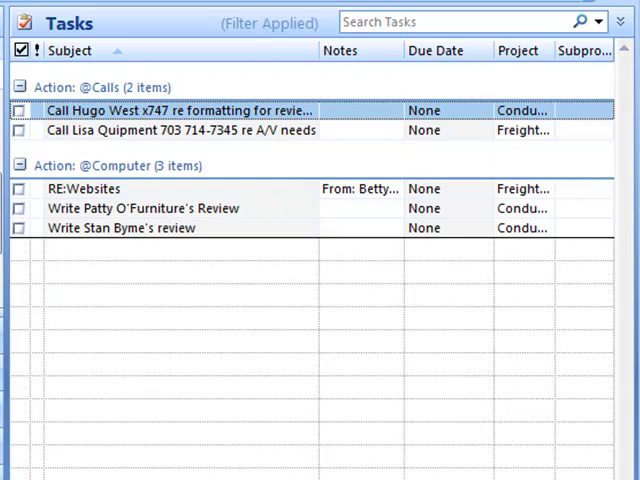
{"action": "left_click_drag", "start_coordinate": [553, 52], "coordinate": [553, 54]}
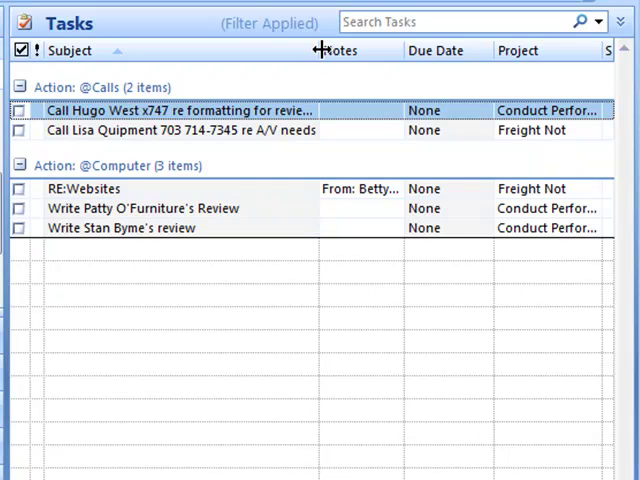
{"action": "left_click_drag", "start_coordinate": [318, 50], "coordinate": [313, 50]}
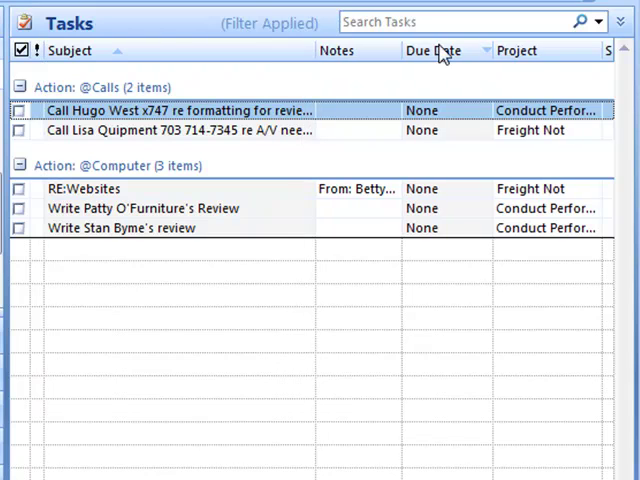
{"action": "left_click_drag", "start_coordinate": [400, 50], "coordinate": [372, 50]}
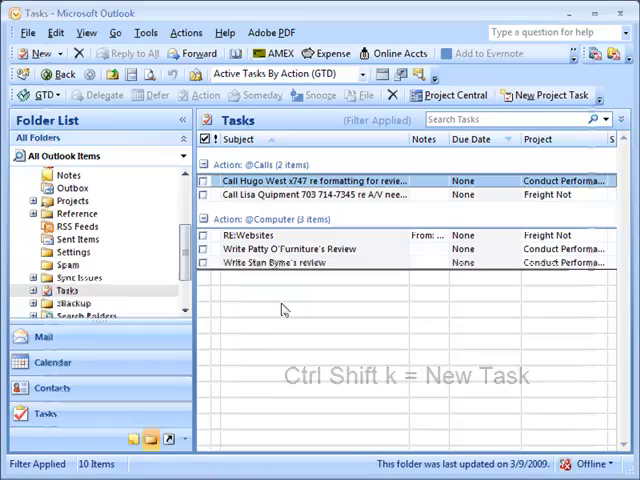
- Create a new blank task with Ctrl+Shift+K
{"action": "key", "text": "ctrl+shift+k"}
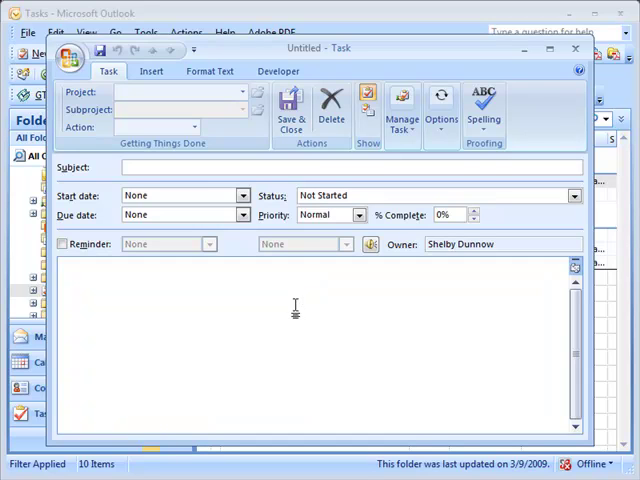
- Browse the Action contexts and expand the Project list on the task form
{"action": "left_click", "coordinate": [195, 127]}
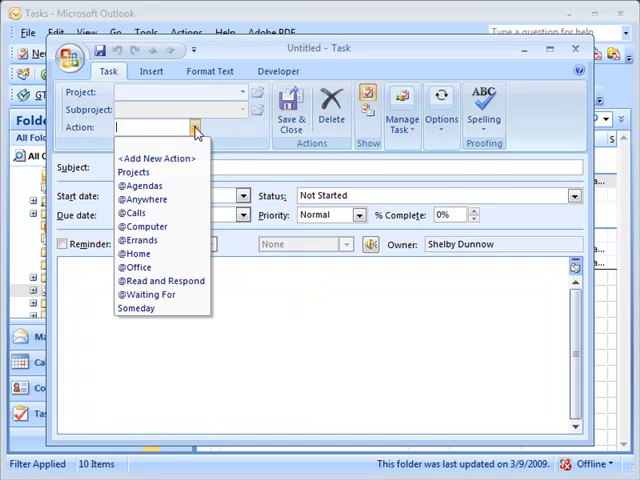
{"action": "left_click", "coordinate": [244, 94]}
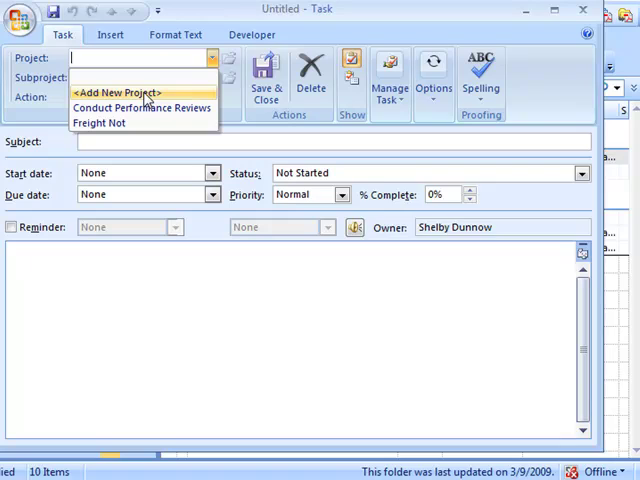
- Add a new project named 'Build a Hovercraft' for the task
{"action": "left_click", "coordinate": [146, 96]}
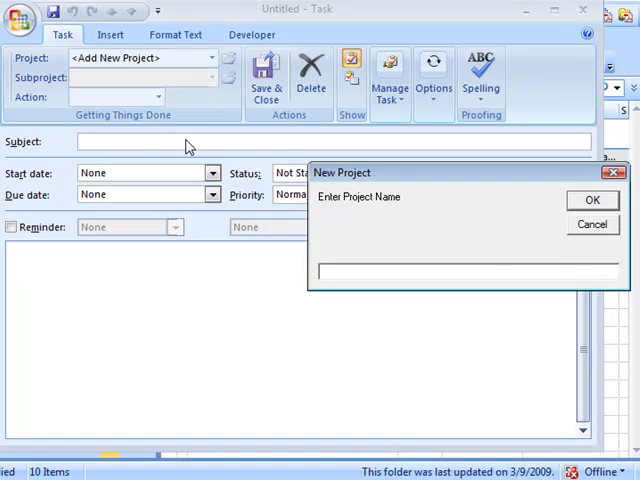
{"action": "type", "text": "Build a Hovercar"}
{"action": "key", "text": "BackSpace"}
{"action": "key", "text": "BackSpace"}
{"action": "type", "text": "raft"}
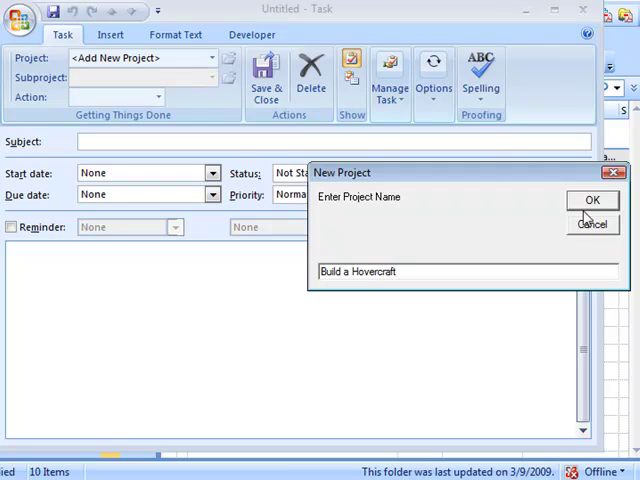
{"action": "left_click", "coordinate": [590, 203]}
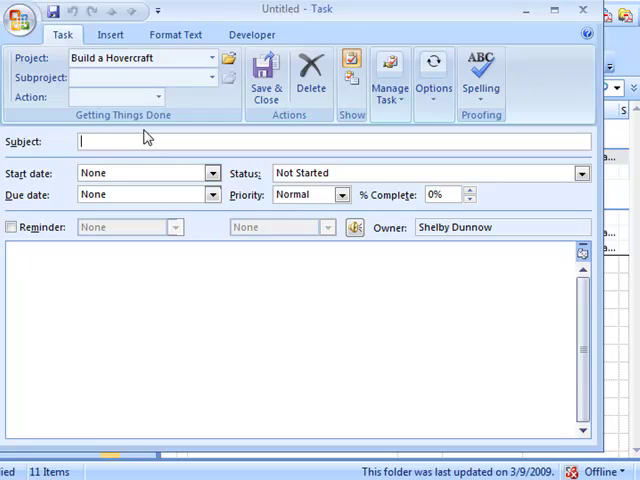
{"action": "type", "text": "Research"}
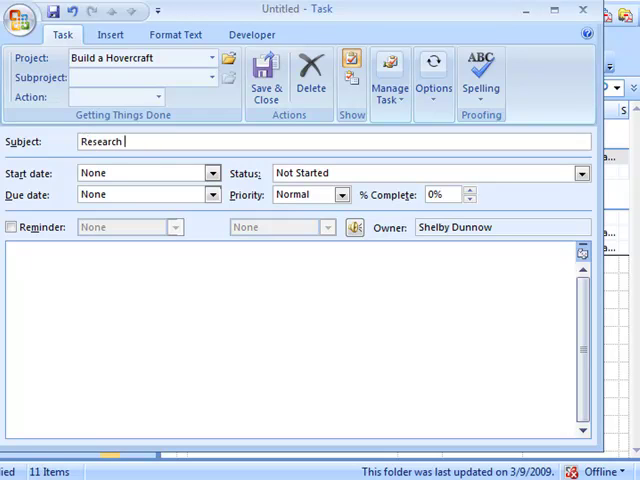
{"action": "type", "text": " building a hovercrafd"}
{"action": "key", "text": "BackSpace"}
{"action": "type", "text": "t"}
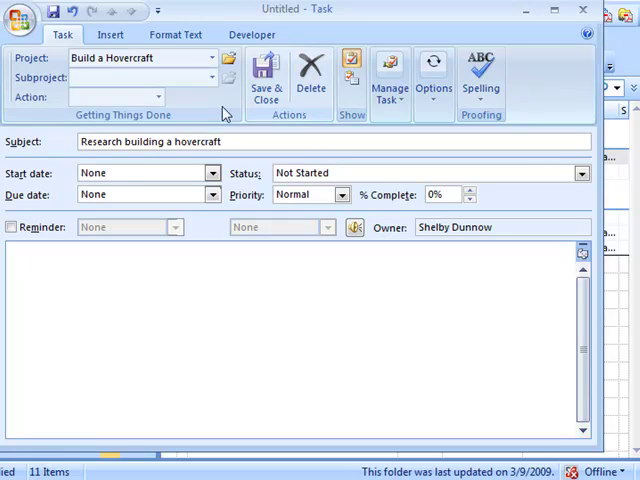
{"action": "left_click", "coordinate": [159, 97]}
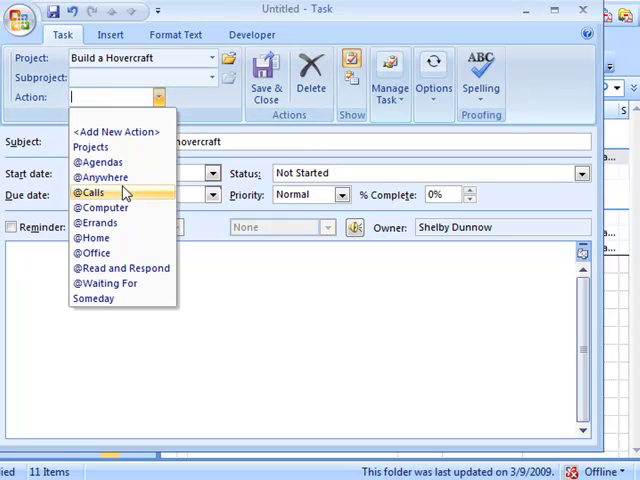
{"action": "left_click", "coordinate": [105, 208]}
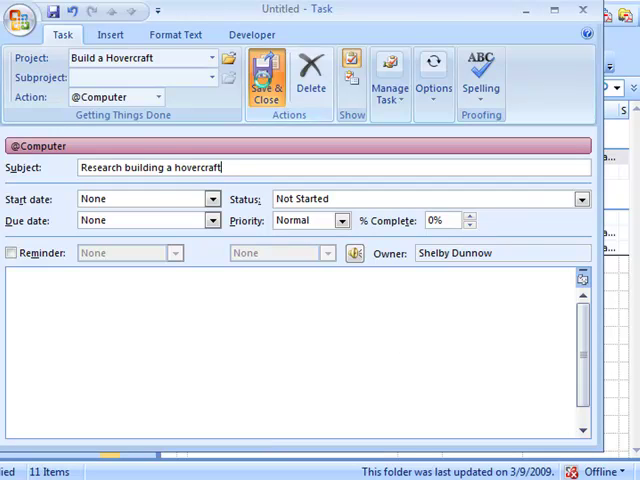
{"action": "left_click", "coordinate": [266, 88]}
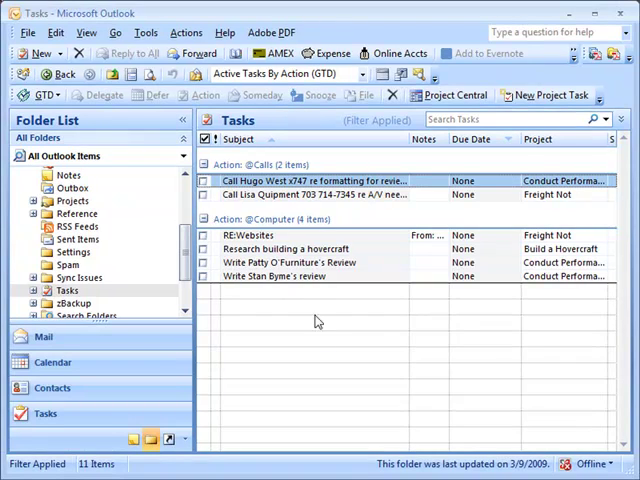
{"action": "left_click", "coordinate": [320, 249]}
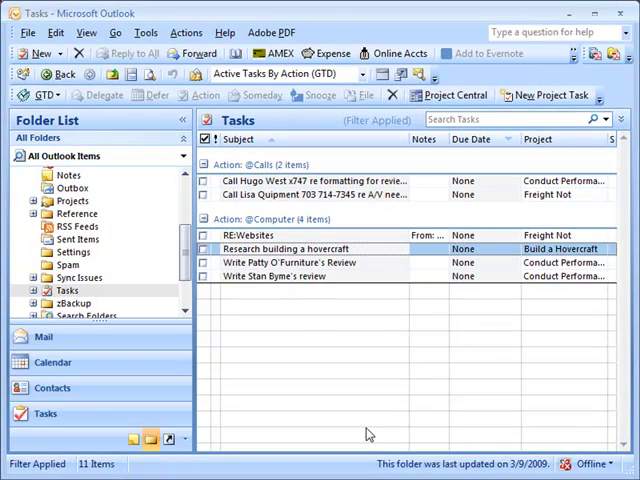
- In Project Central, give Build a Hovercraft the note 'Add any notes here!' and close it
{"action": "left_click", "coordinate": [455, 95]}
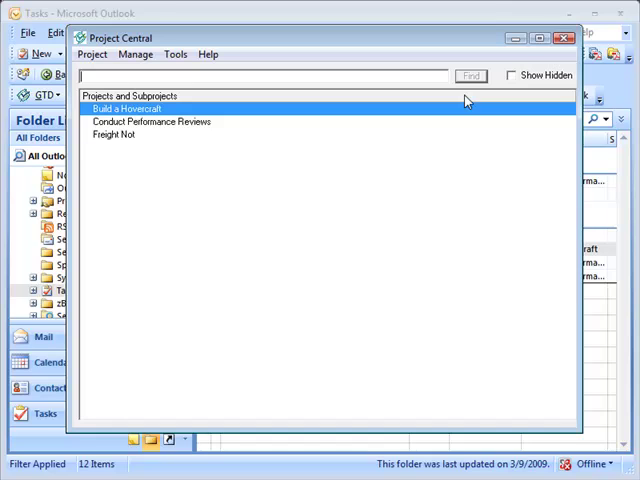
{"action": "double_click", "coordinate": [155, 113]}
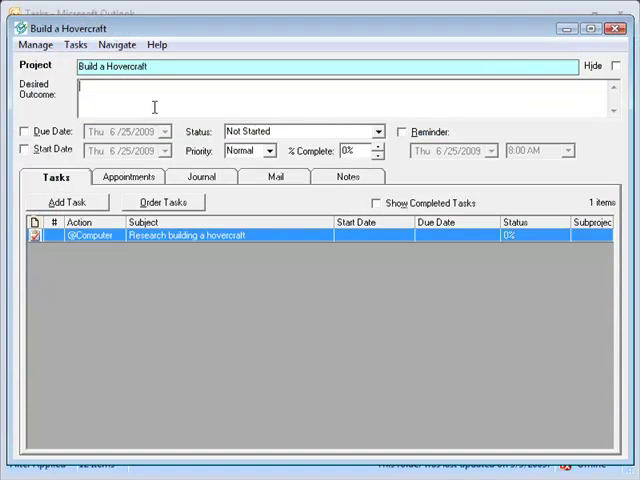
{"action": "left_click", "coordinate": [342, 180]}
{"action": "left_click", "coordinate": [50, 213]}
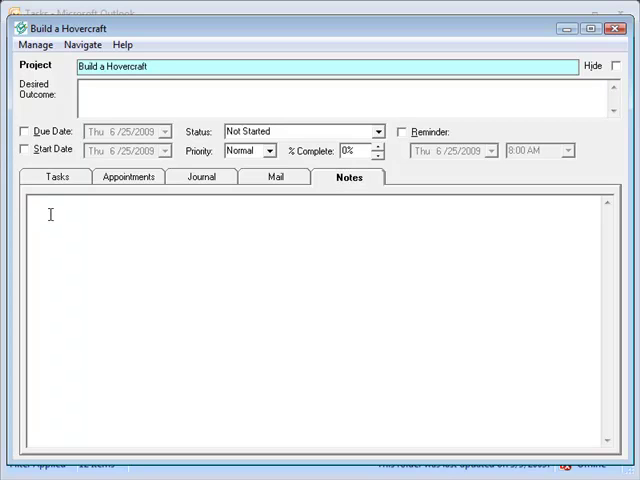
{"action": "type", "text": "Add any notes here!"}
{"action": "left_click", "coordinate": [614, 28]}
- Save the project notes and close Project Central to return to the task list
{"action": "left_click", "coordinate": [411, 420]}
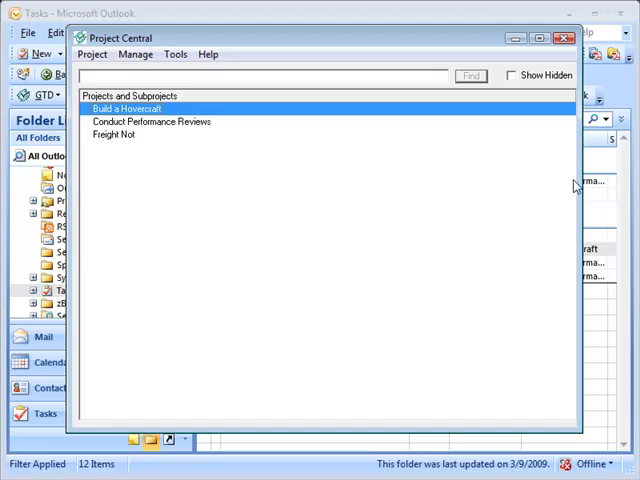
{"action": "left_click", "coordinate": [566, 41]}
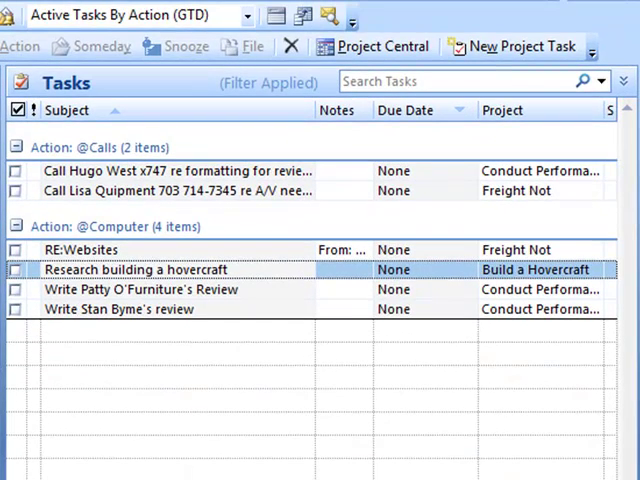
- Switch the task list to the Active Tasks By Project (GTD) view
{"action": "left_click", "coordinate": [247, 15]}
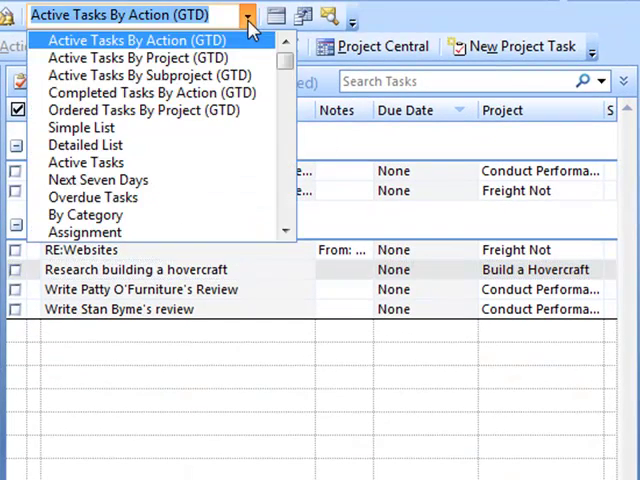
{"action": "left_click", "coordinate": [138, 57]}
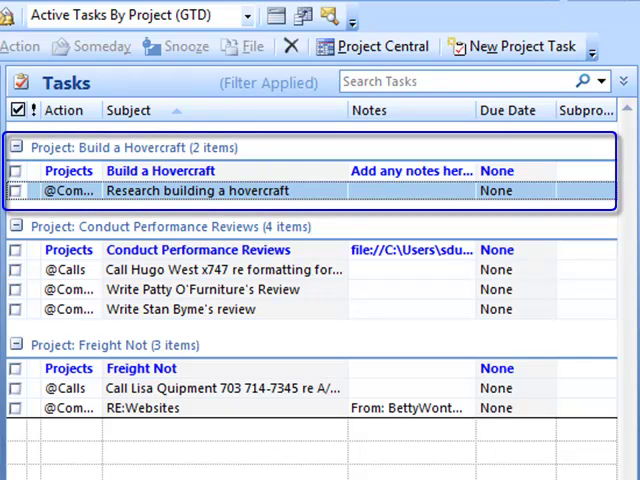
- Review the Build a Hovercraft and Freight Not project groups and the hovercraft task
{"action": "left_click", "coordinate": [270, 171]}
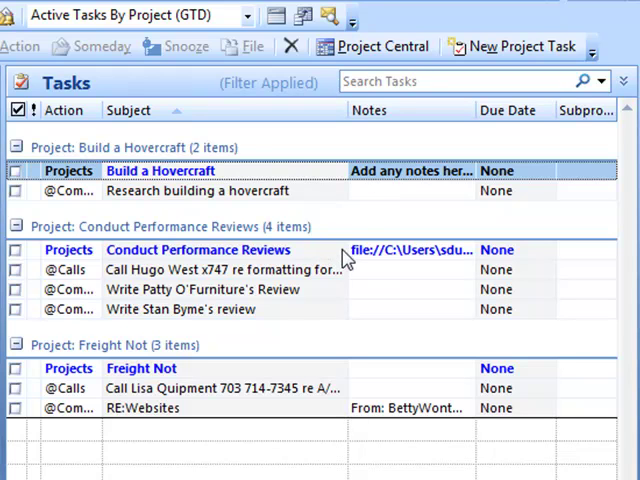
{"action": "left_click", "coordinate": [309, 193]}
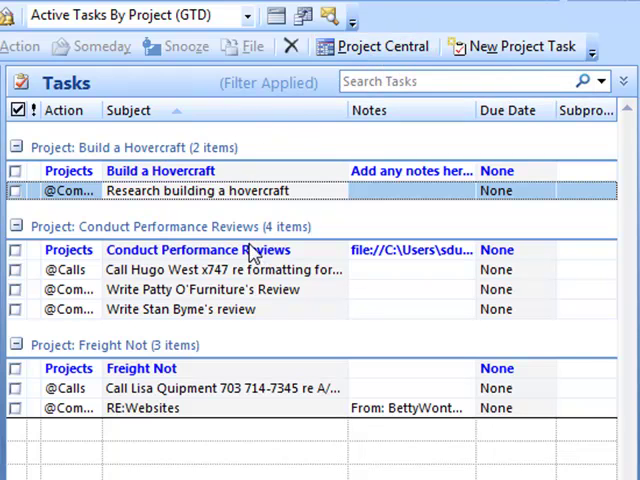
{"action": "left_click", "coordinate": [247, 370]}
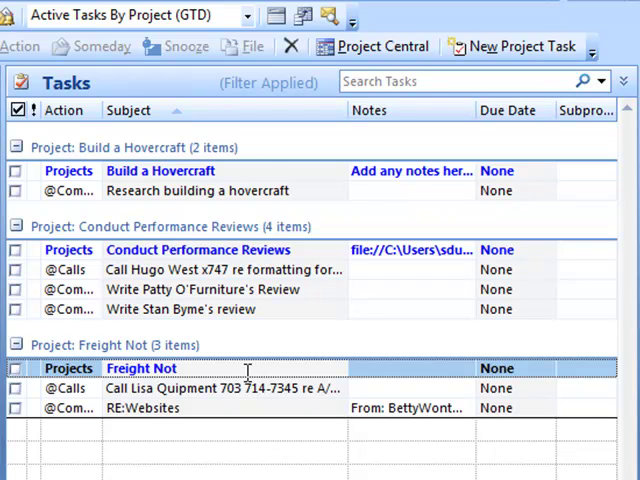
{"action": "left_click", "coordinate": [248, 176]}
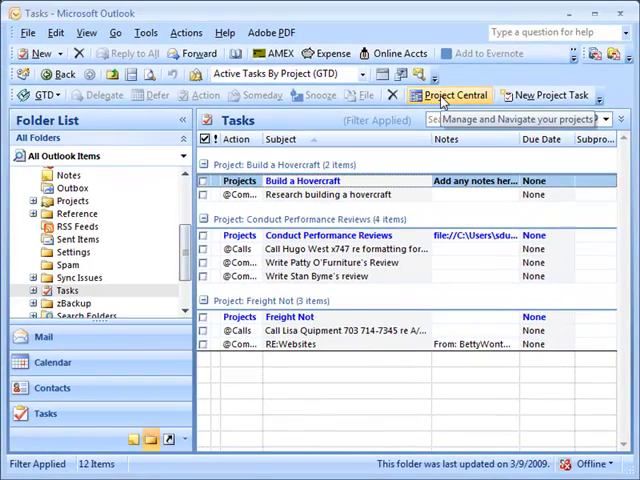
- Defer Build a Hovercraft to Someday in Project Central and close the overview
{"action": "left_click", "coordinate": [455, 95]}
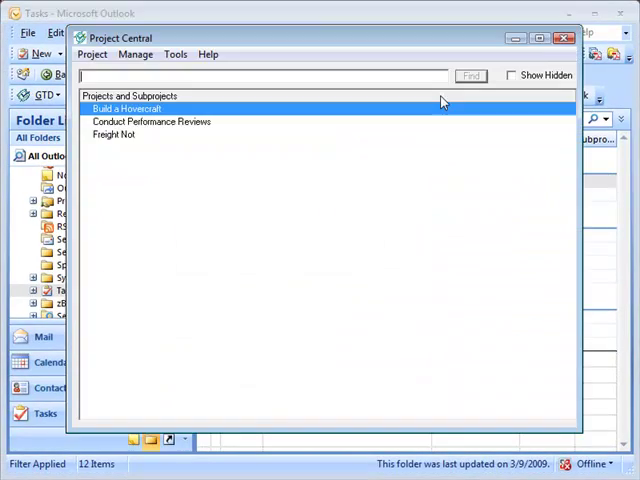
{"action": "right_click", "coordinate": [153, 110]}
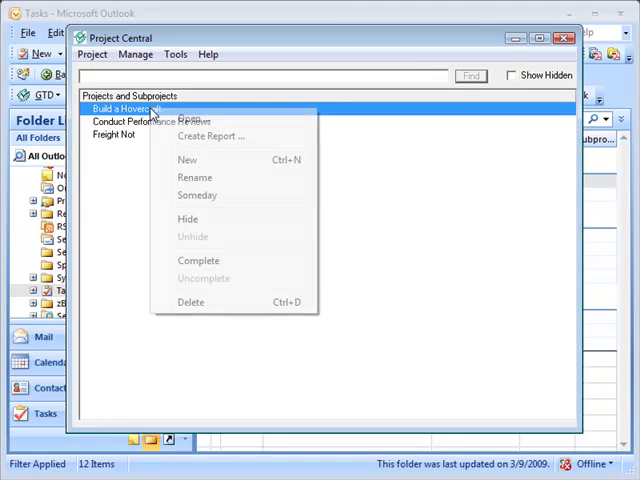
{"action": "left_click", "coordinate": [197, 195]}
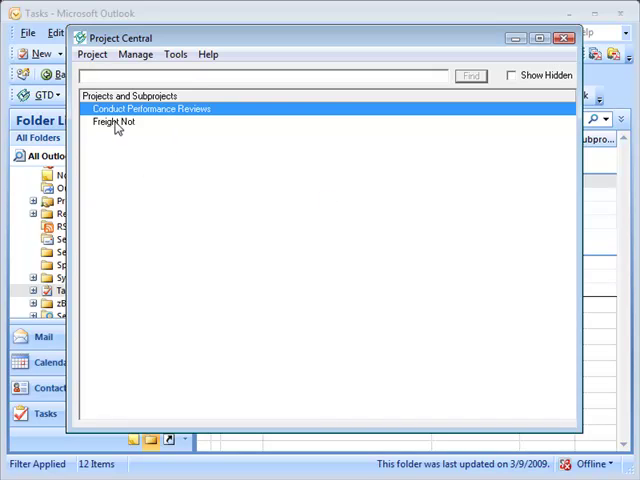
{"action": "left_click", "coordinate": [566, 40]}
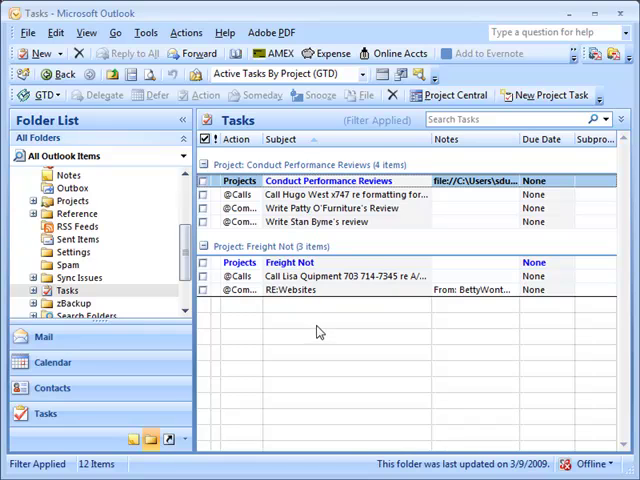
{"action": "left_click", "coordinate": [33, 290]}
{"action": "left_click_drag", "start_coordinate": [185, 240], "coordinate": [185, 262]}
{"action": "left_click", "coordinate": [125, 260]}
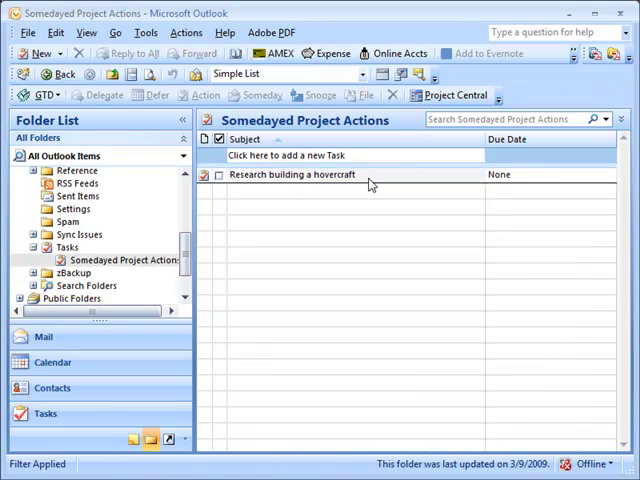
{"action": "left_click", "coordinate": [68, 247]}
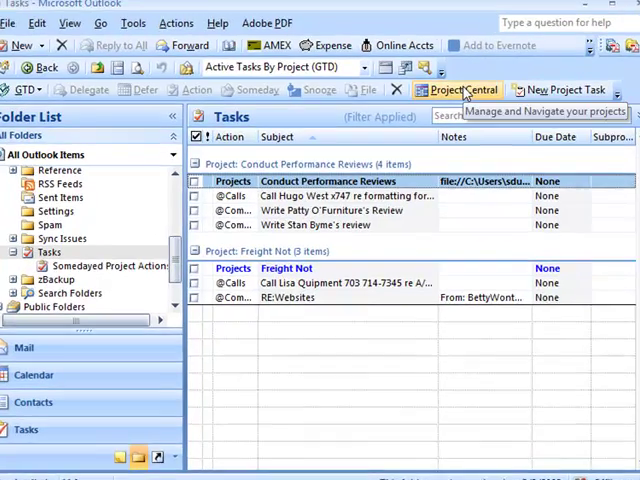
- From Project Central's Somedayed Projects list, make Build a Hovercraft active again and close the overview
{"action": "left_click", "coordinate": [455, 95]}
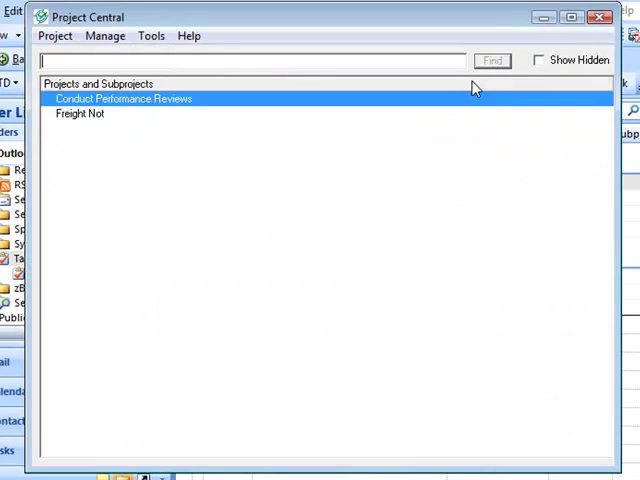
{"action": "left_click", "coordinate": [540, 60]}
{"action": "left_click", "coordinate": [105, 36]}
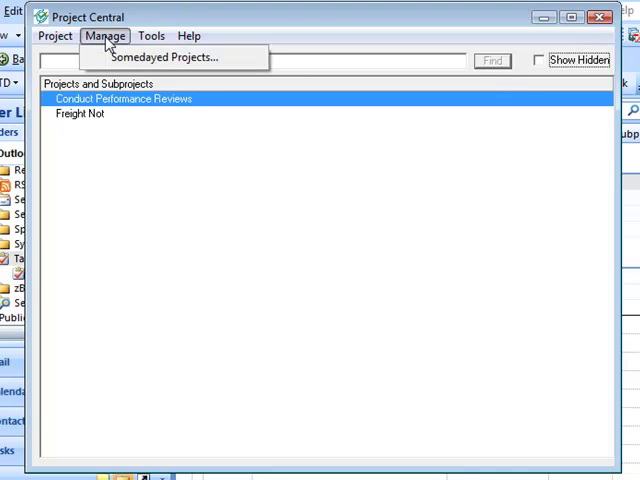
{"action": "left_click", "coordinate": [143, 58]}
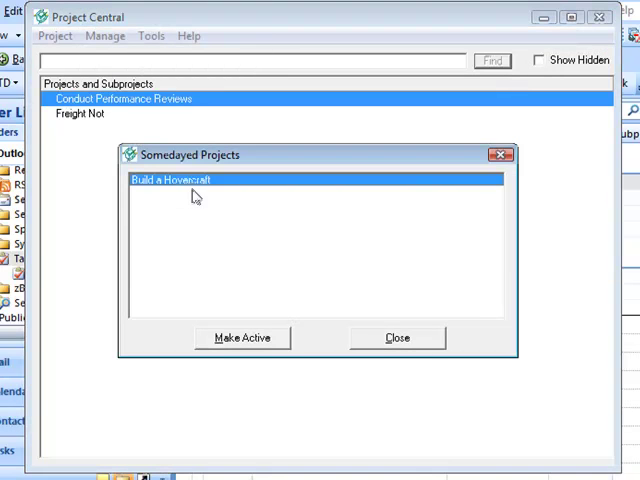
{"action": "left_click", "coordinate": [242, 337]}
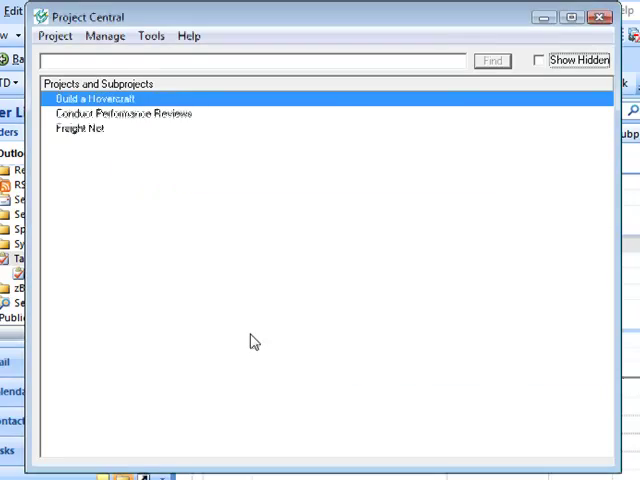
{"action": "left_click", "coordinate": [600, 17]}
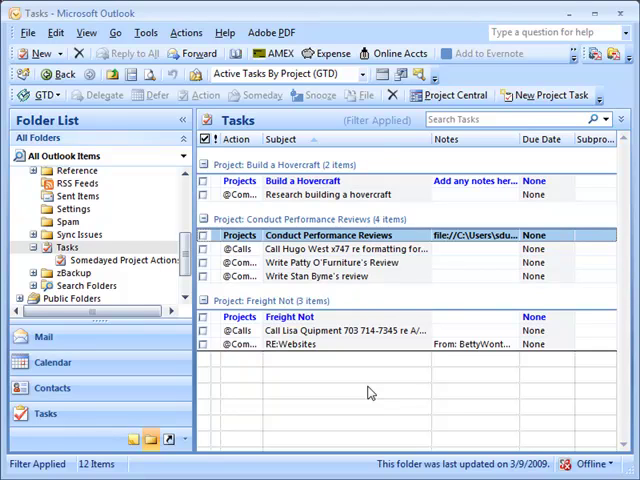
- Select the Build a Hovercraft project row before reopening Project Central
{"action": "left_click", "coordinate": [385, 181]}
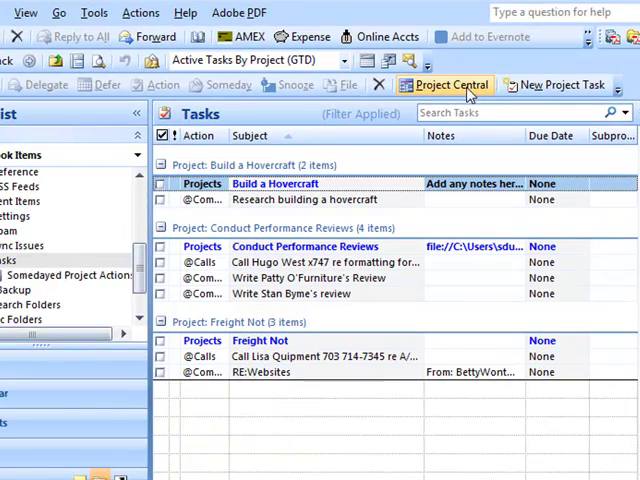
- Rename Build a Hovercraft to 'z_Build a Hovercraft' in Project Central so its group sorts last
{"action": "left_click", "coordinate": [452, 85]}
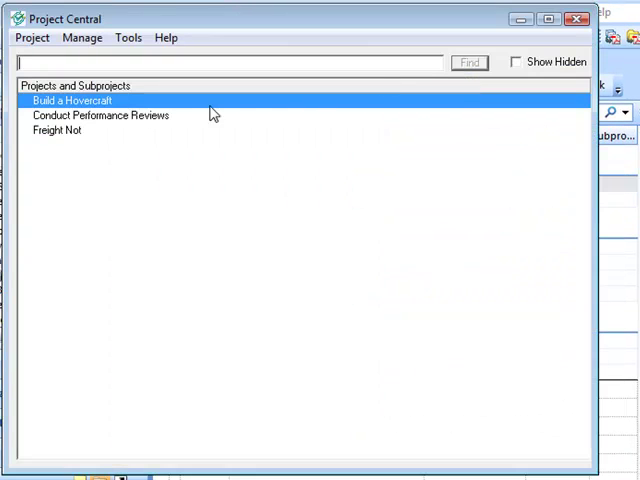
{"action": "right_click", "coordinate": [112, 101]}
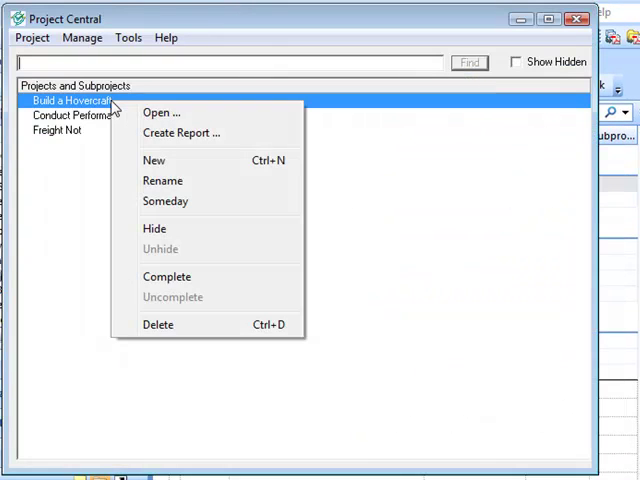
{"action": "left_click", "coordinate": [162, 181]}
{"action": "left_click", "coordinate": [320, 303]}
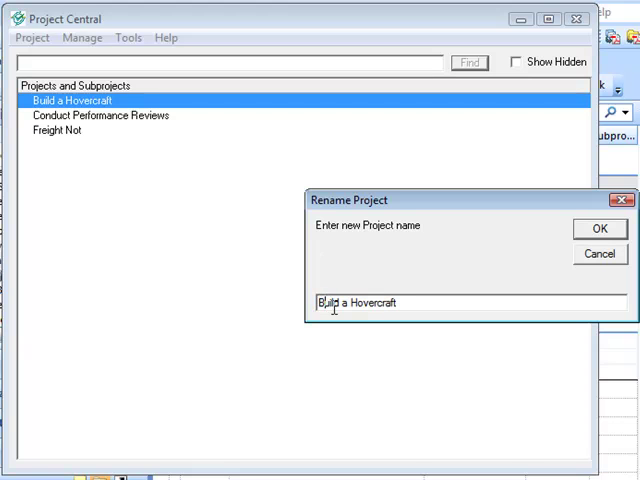
{"action": "key", "text": "Home"}
{"action": "type", "text": "z_"}
{"action": "left_click", "coordinate": [600, 229]}
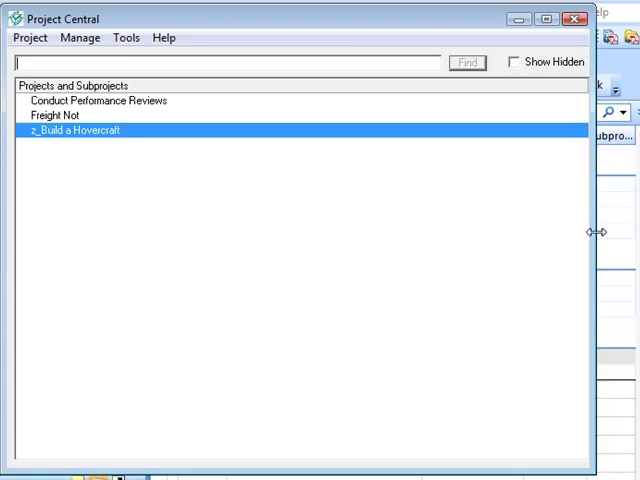
{"action": "left_click", "coordinate": [576, 20]}
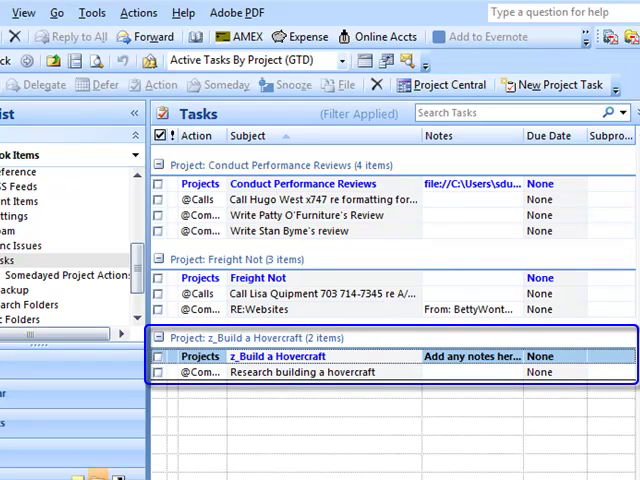
{"action": "left_click", "coordinate": [333, 183]}
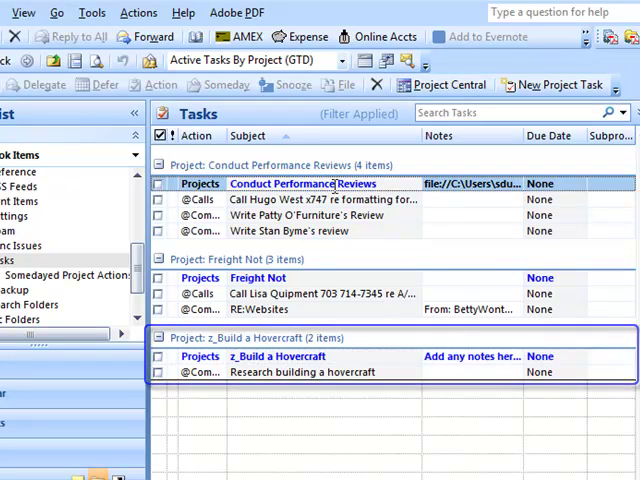
{"action": "left_click", "coordinate": [320, 278]}
{"action": "left_click", "coordinate": [326, 356]}
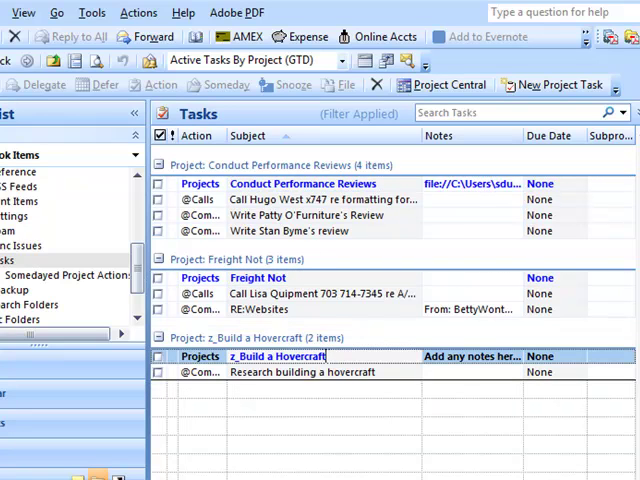